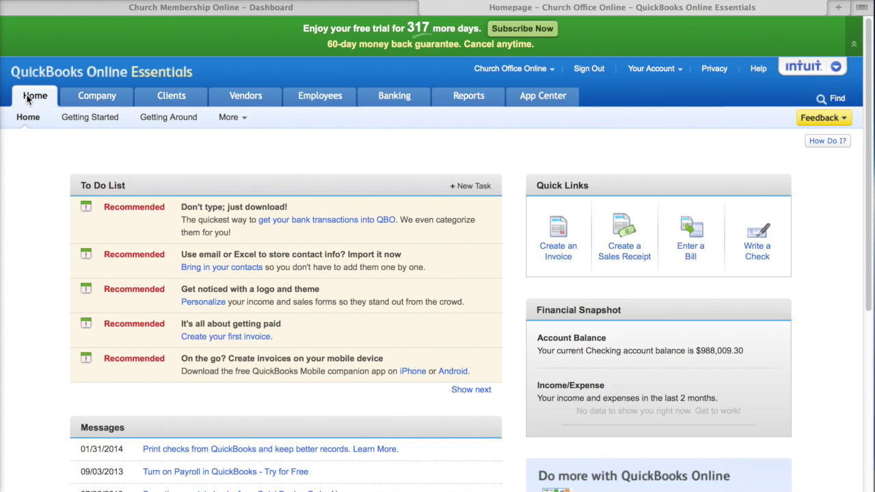
# - Go to the Clients tab from the QuickBooks Online Essentials home dashboard
pyautogui.click(179, 93)
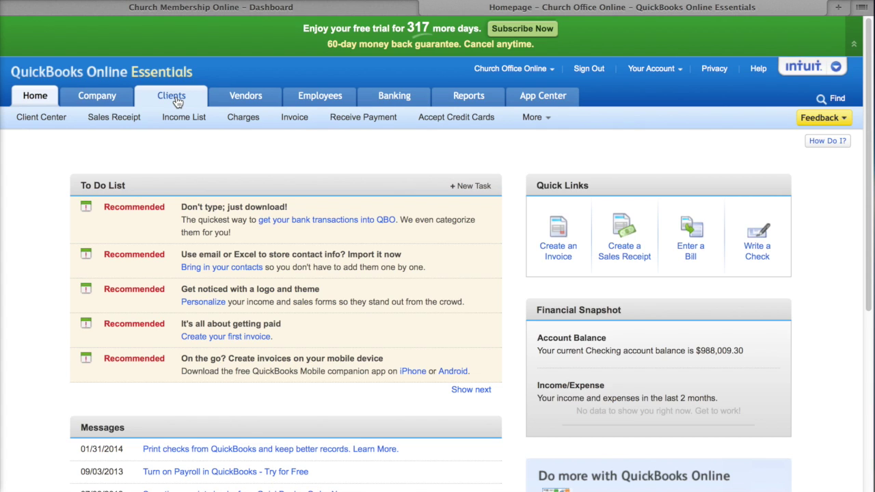
# - Open the Client Center, view the All Donors client's balances and transactions, then start a new client
pyautogui.click(176, 99)
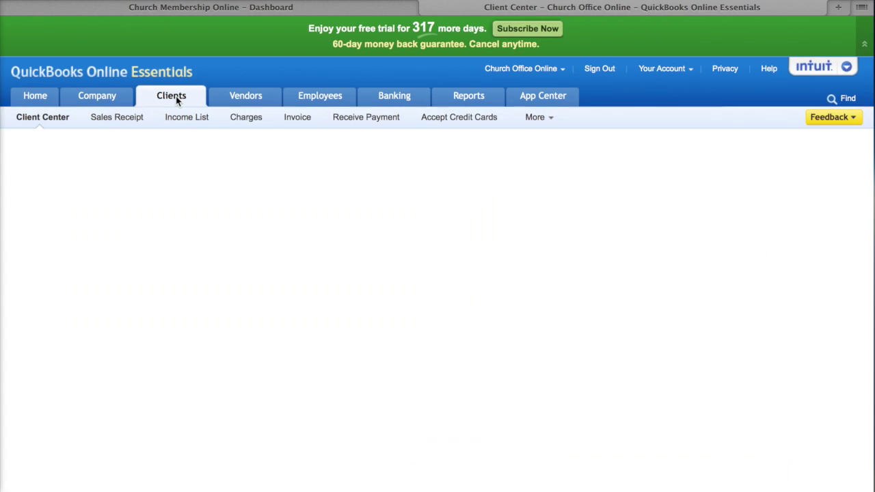
pyautogui.click(94, 265)
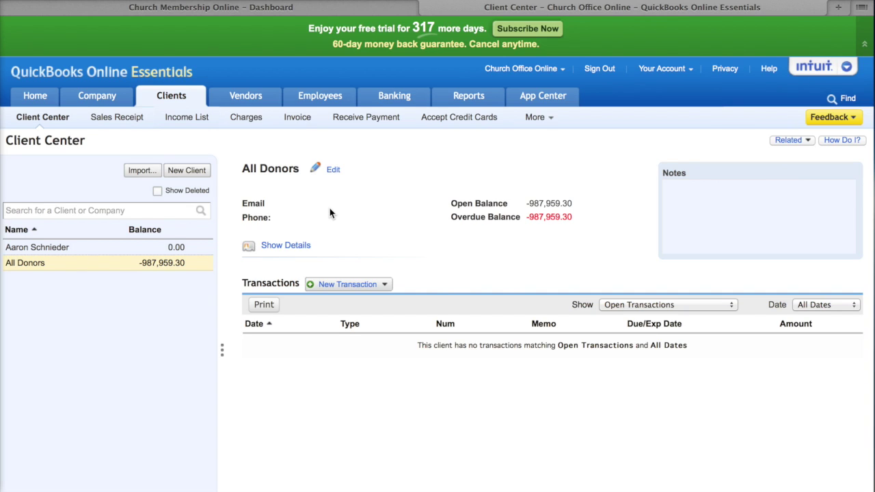
pyautogui.moveTo(243, 169); pyautogui.dragTo(300, 168)
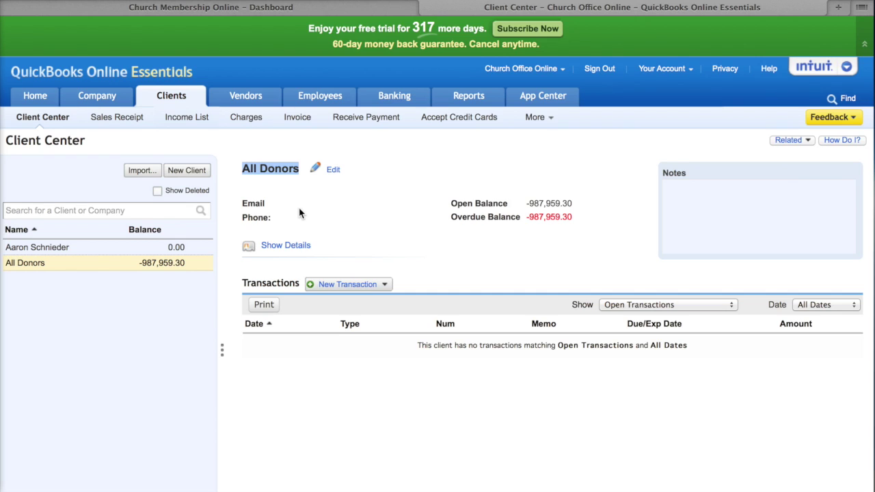
pyautogui.click(193, 176)
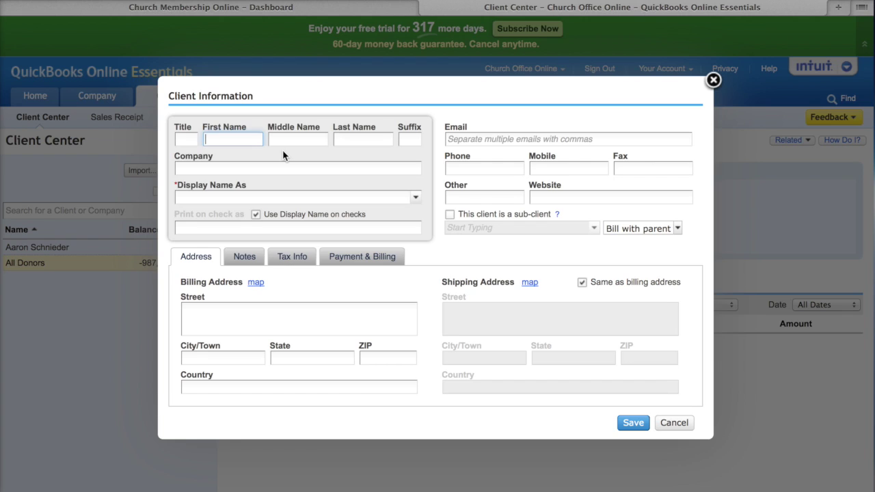
pyautogui.write('Aa')
pyautogui.press('BackSpace')
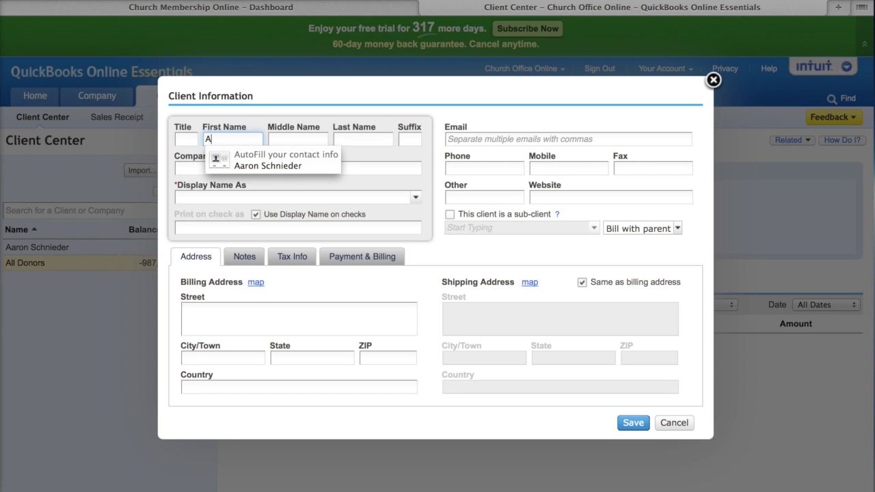
pyautogui.write('ll')
pyautogui.press('Tab')
pyautogui.press('Tab')
pyautogui.write('Donors')
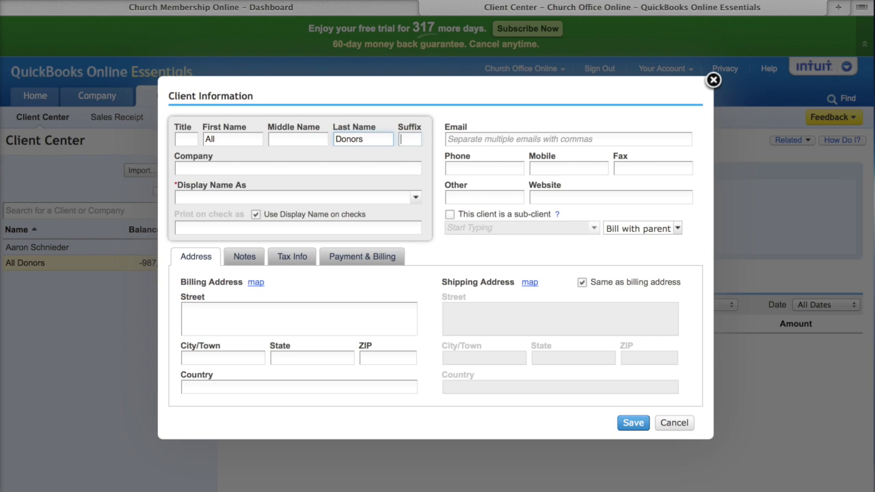
pyautogui.press('Tab')
pyautogui.click(285, 198)
pyautogui.click(416, 198)
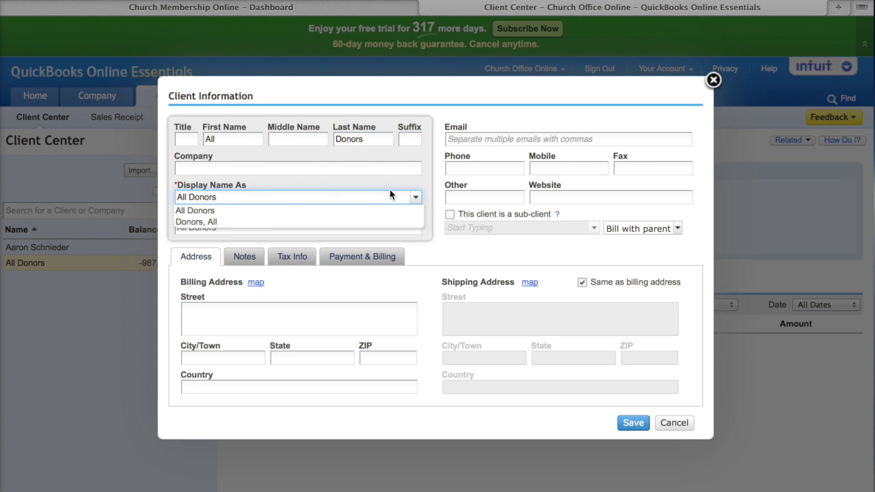
pyautogui.click(308, 211)
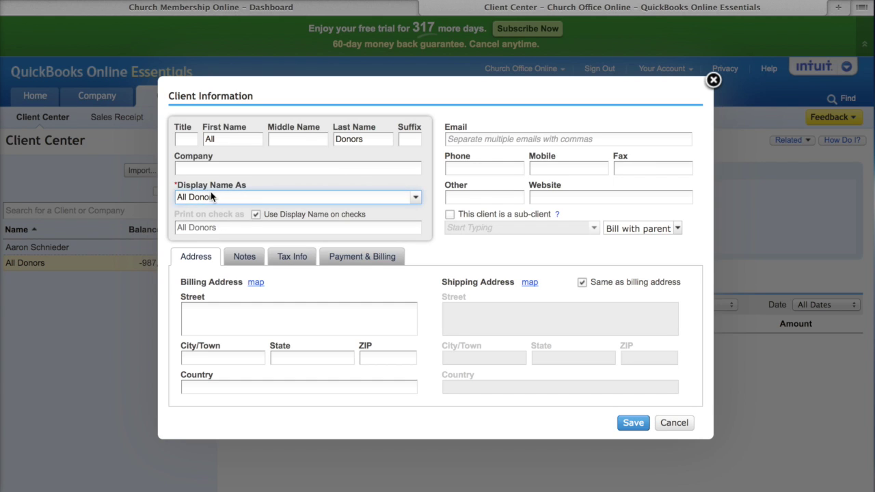
pyautogui.click(631, 424)
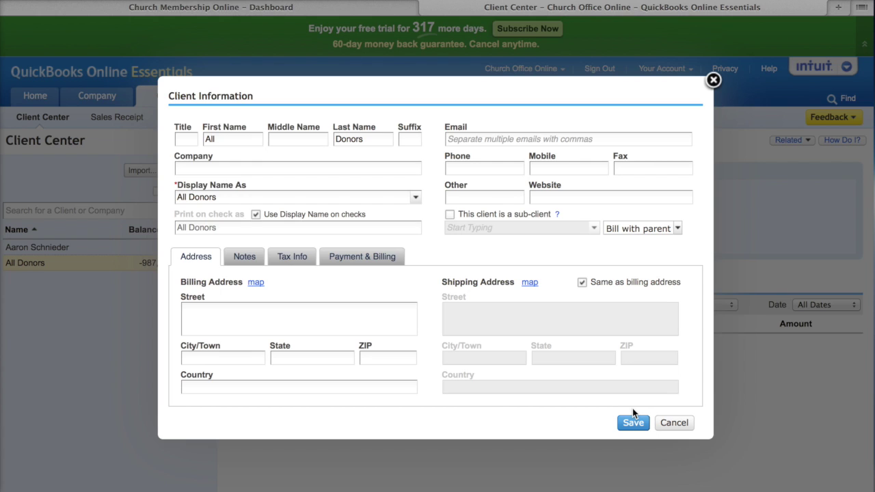
pyautogui.click(673, 423)
pyautogui.click(532, 123)
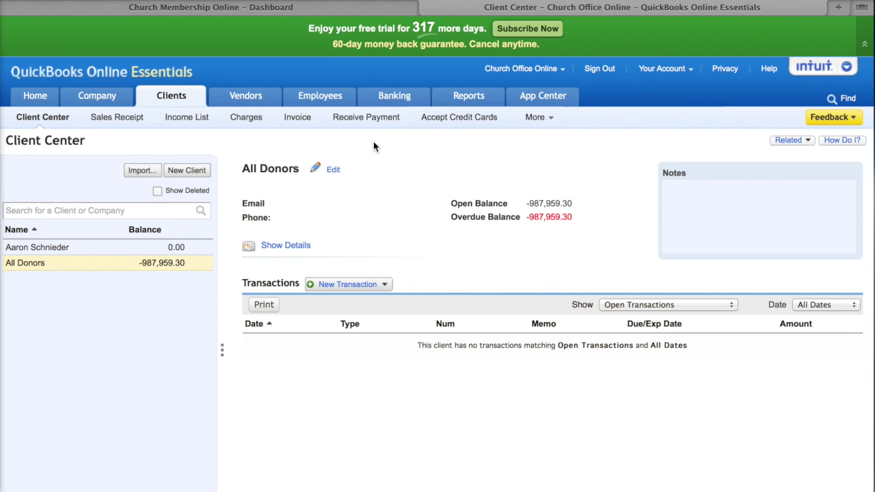
# - Close the QuickBooks tab and go to Contributions > QuickBooks Online Connect in Church Office Online
pyautogui.click(426, 8)
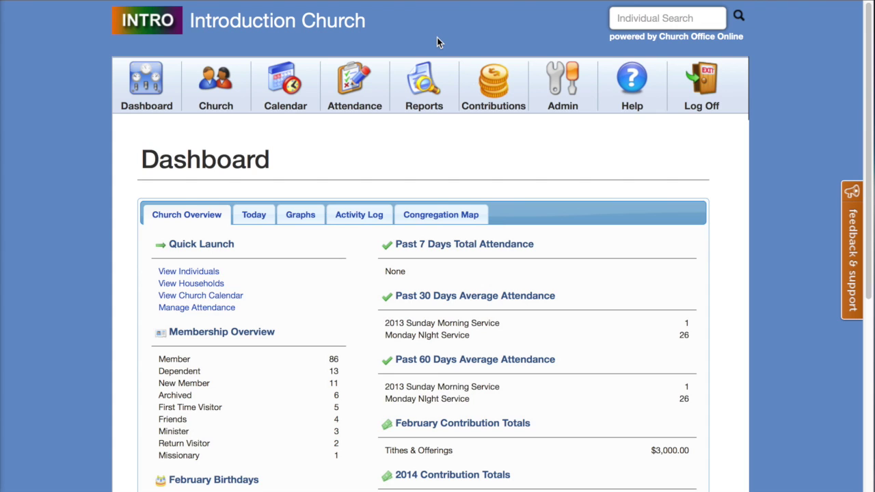
pyautogui.moveTo(488, 78)
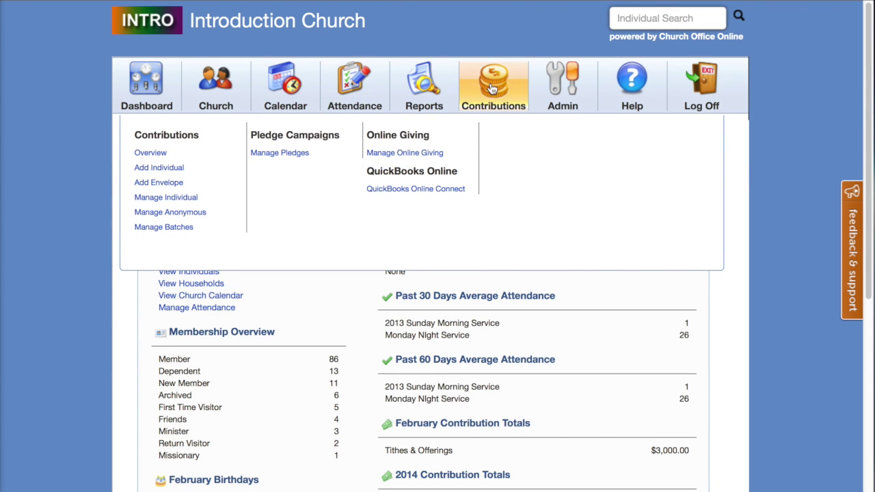
pyautogui.click(441, 189)
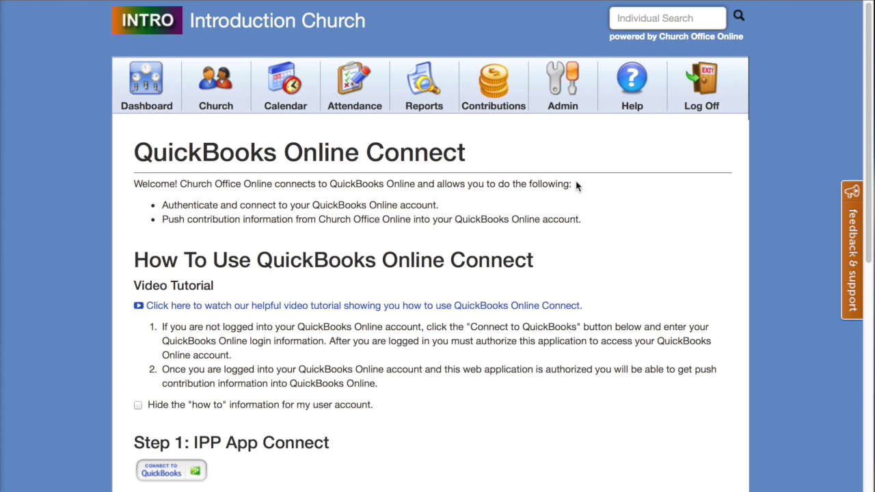
# - Review the sync history and recommended process, then start the Step 1 Connect to QuickBooks
pyautogui.moveTo(868, 98); pyautogui.dragTo(867, 172)
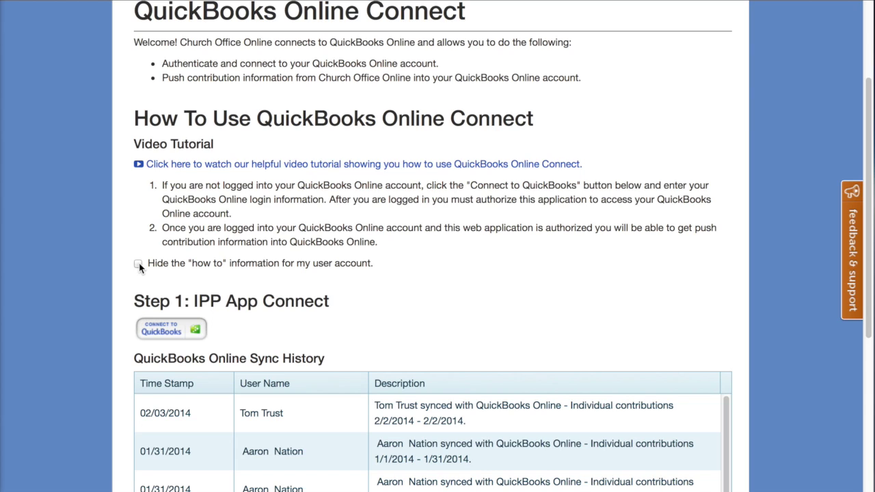
pyautogui.moveTo(869, 108); pyautogui.dragTo(858, 226)
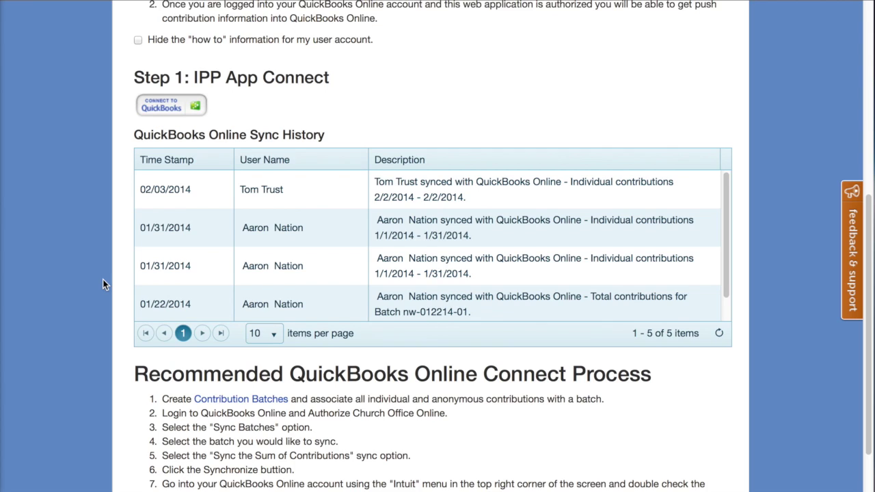
pyautogui.scroll(-2, 102, 276)
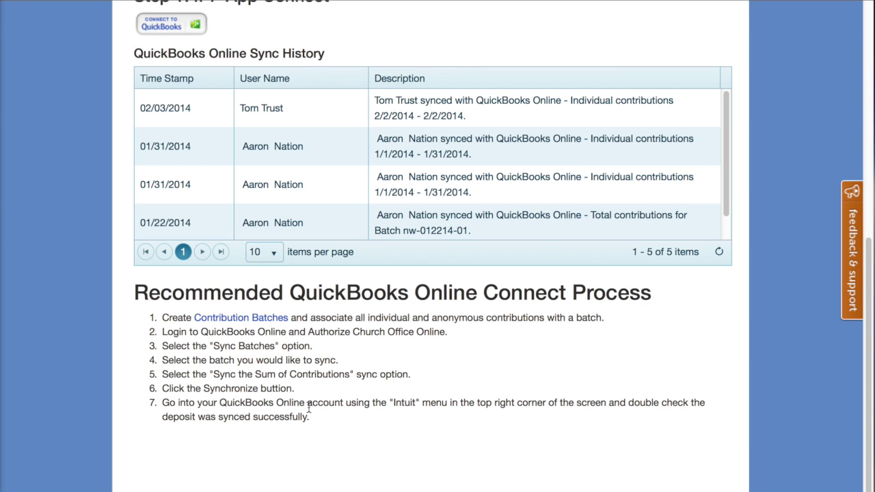
pyautogui.scroll(1, 81, 363)
pyautogui.scroll(5, 81, 357)
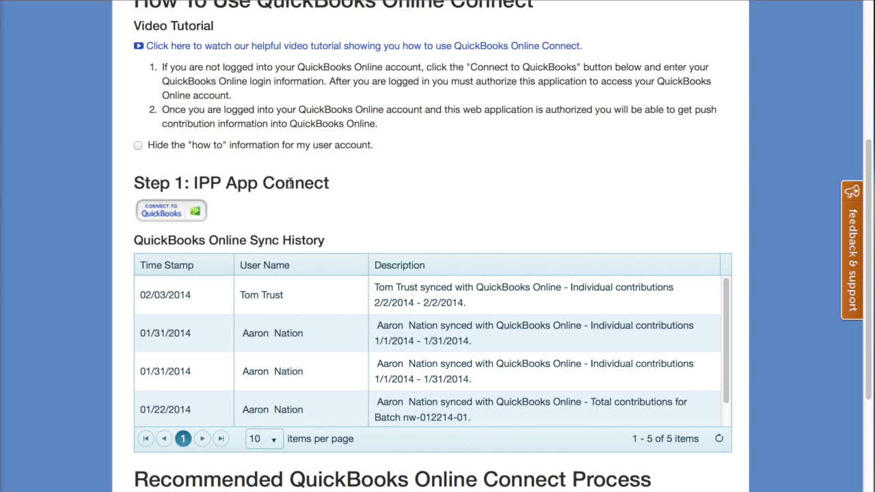
pyautogui.click(187, 215)
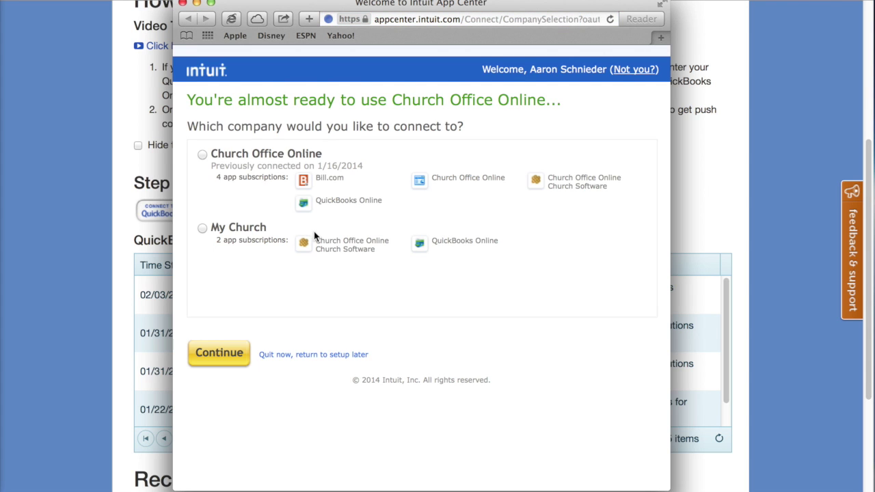
# - Choose the Church Office Online company and authorize its access to the QuickBooks data
pyautogui.click(202, 154)
pyautogui.click(218, 353)
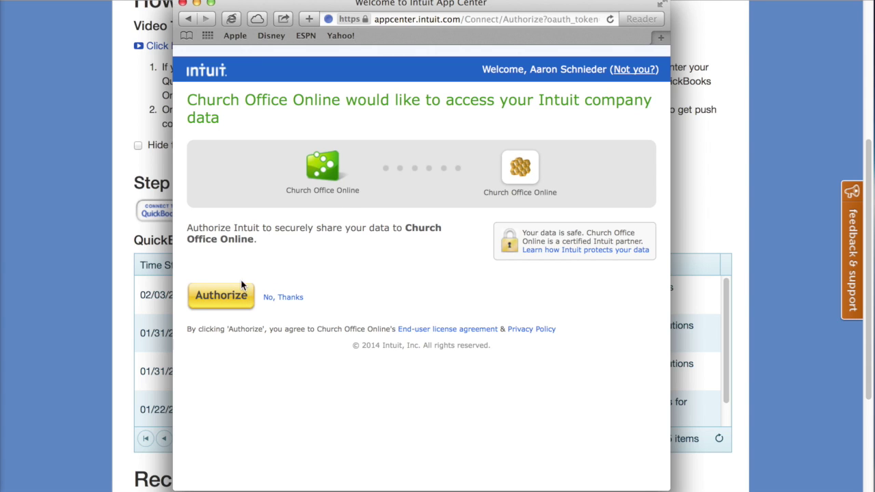
pyautogui.click(225, 301)
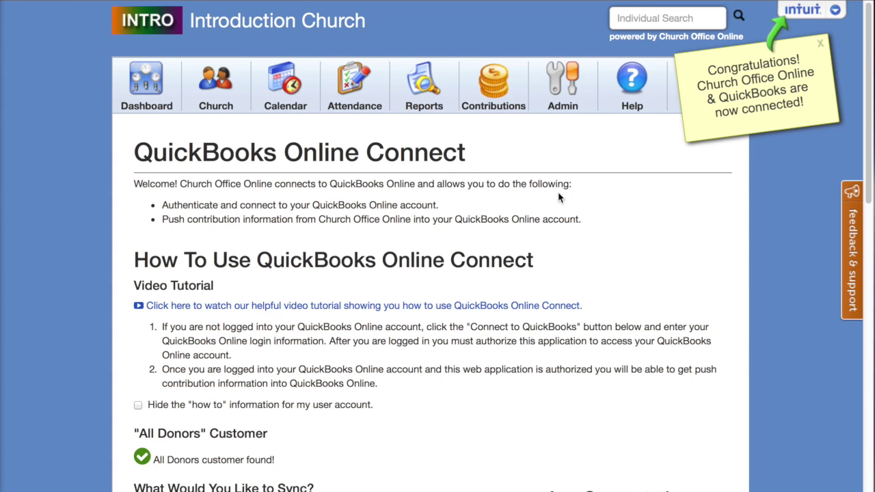
# - Dismiss the Congratulations note, check the connected Intuit apps list, and scroll to the sync options
pyautogui.click(820, 48)
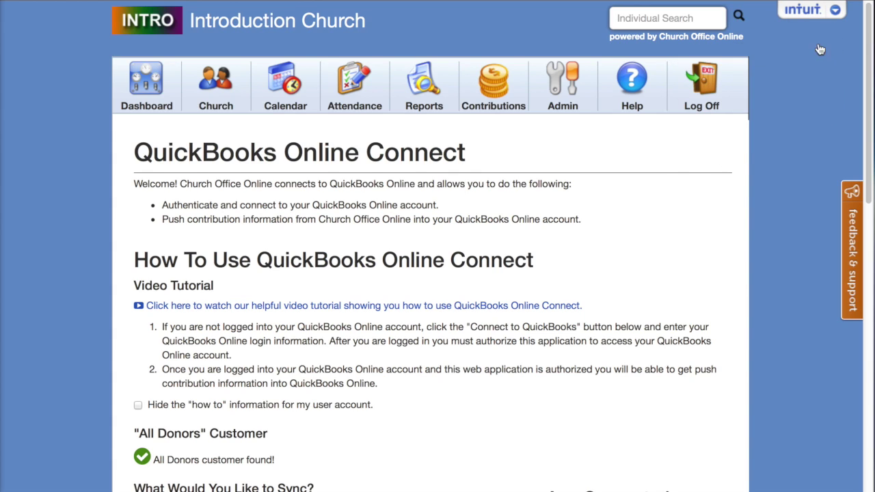
pyautogui.click(836, 11)
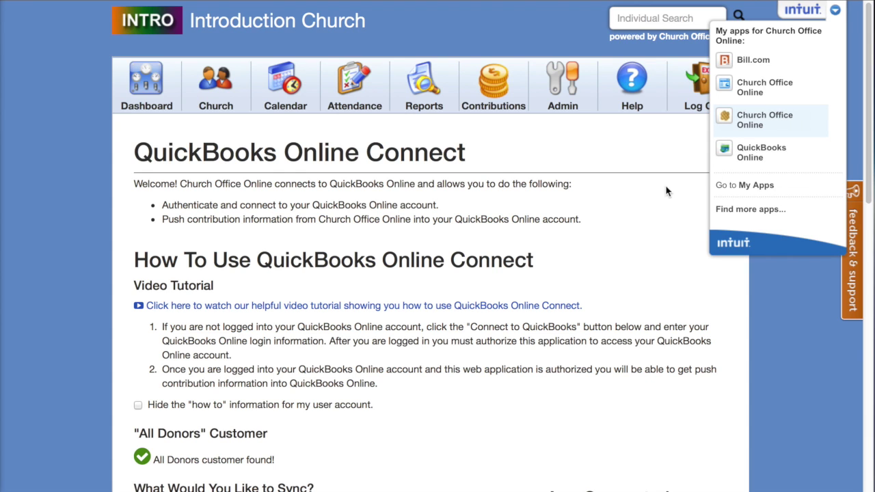
pyautogui.click(639, 185)
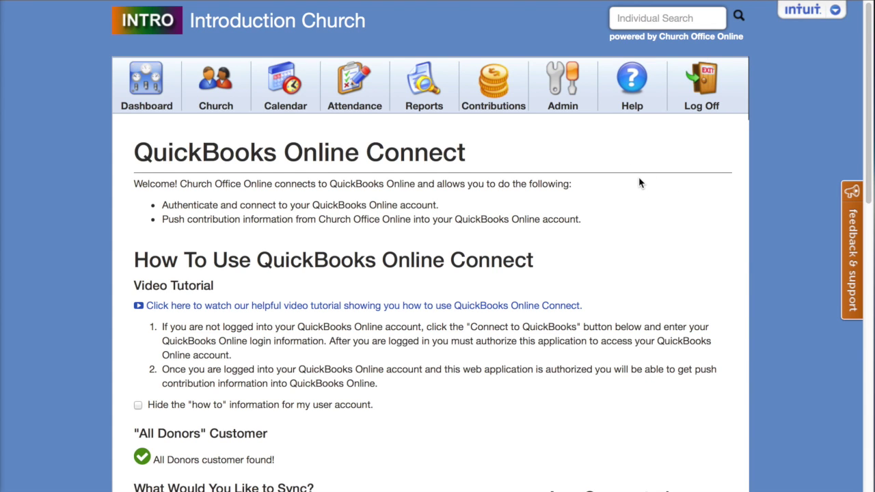
pyautogui.scroll(-3, 639, 183)
pyautogui.scroll(-2, 639, 182)
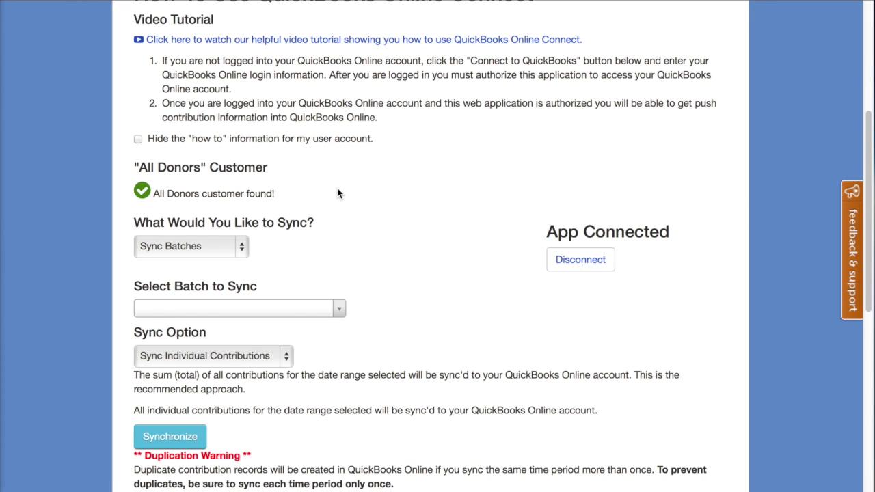
# - Point out the App Connected status and the All Donors customer heading, then scroll down
pyautogui.moveTo(546, 231); pyautogui.dragTo(671, 232)
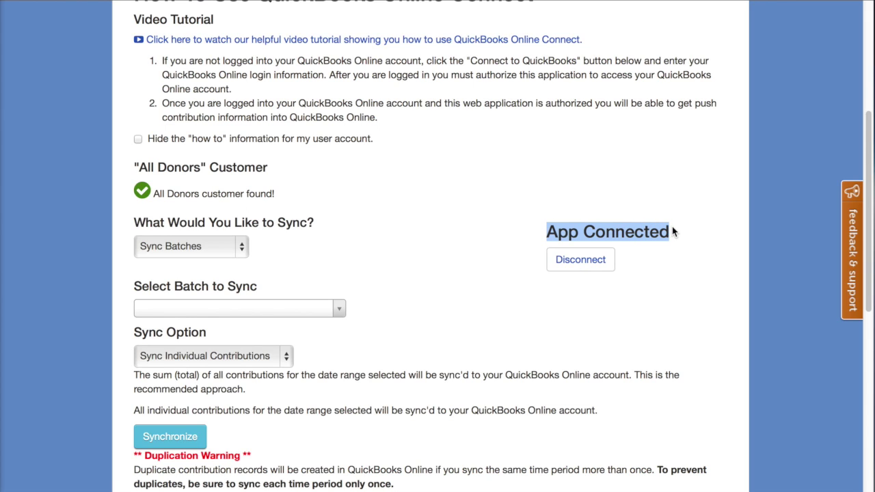
pyautogui.moveTo(869, 237); pyautogui.dragTo(869, 128)
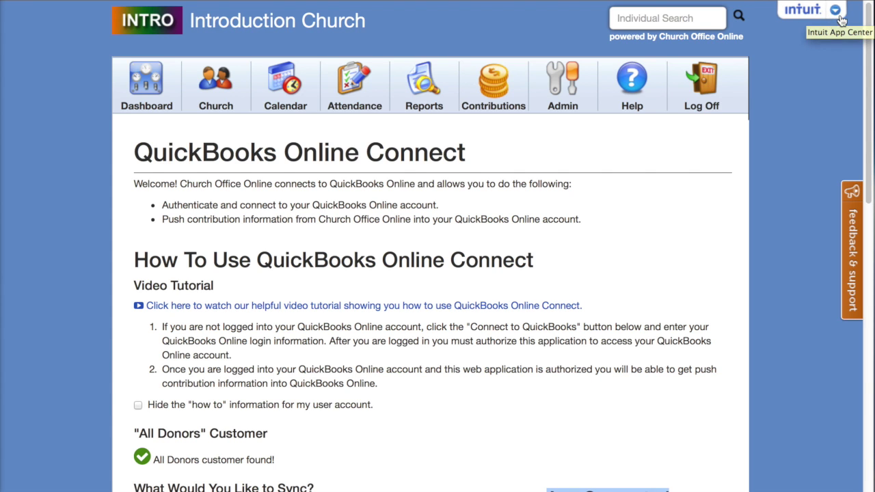
pyautogui.moveTo(869, 20); pyautogui.dragTo(860, 137)
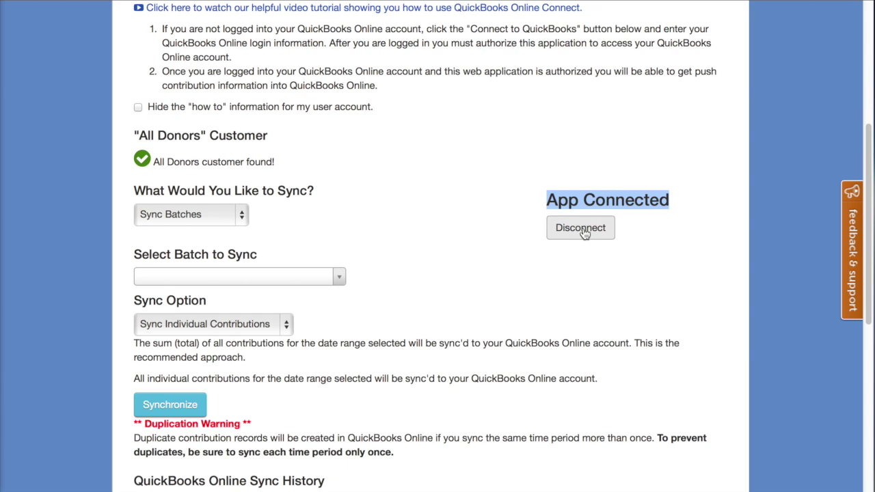
pyautogui.click(548, 199)
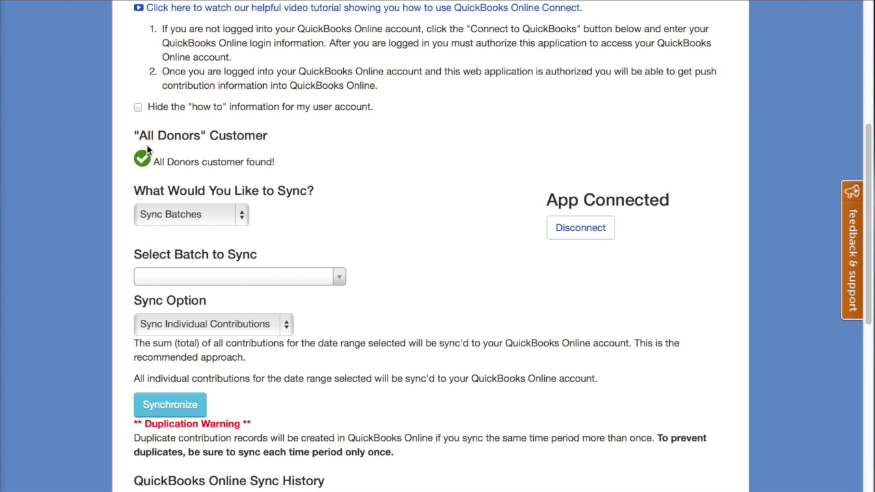
pyautogui.moveTo(137, 136); pyautogui.dragTo(270, 133)
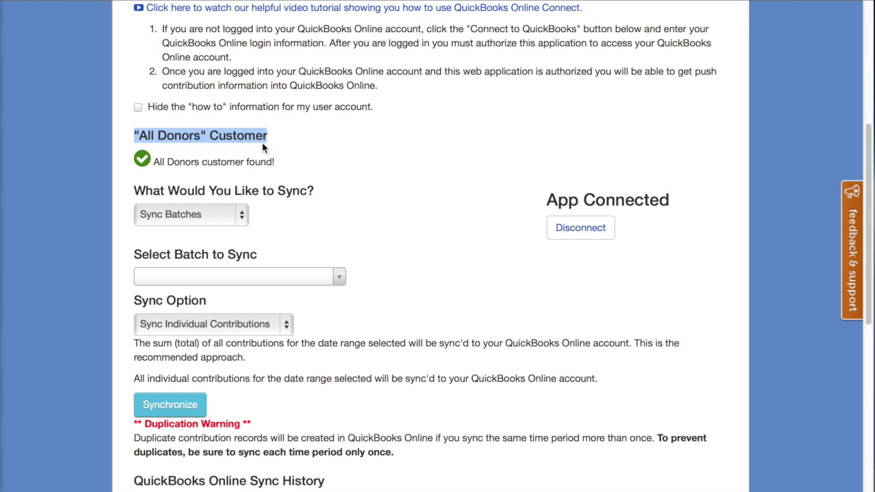
pyautogui.click(168, 171)
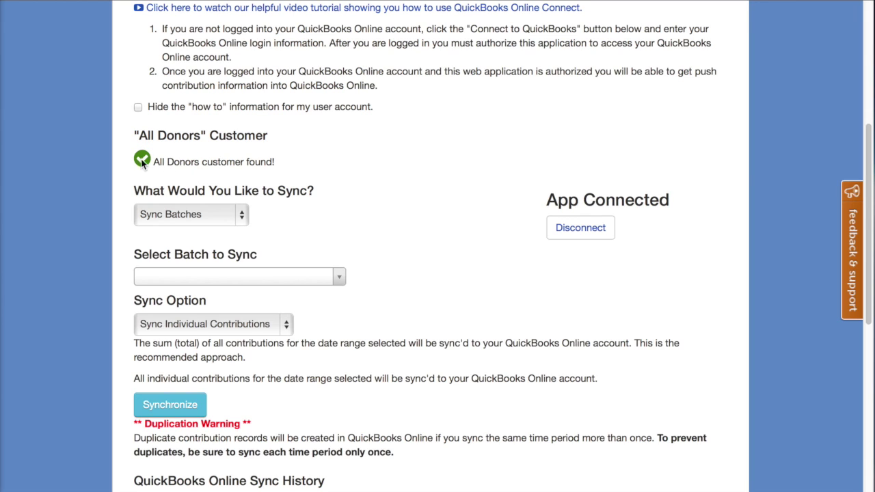
pyautogui.scroll(-1, 308, 157)
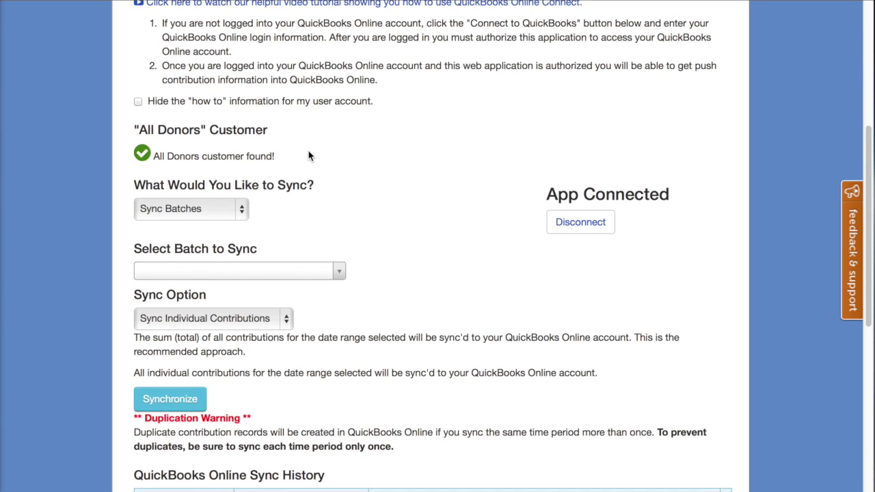
pyautogui.scroll(-3, 309, 156)
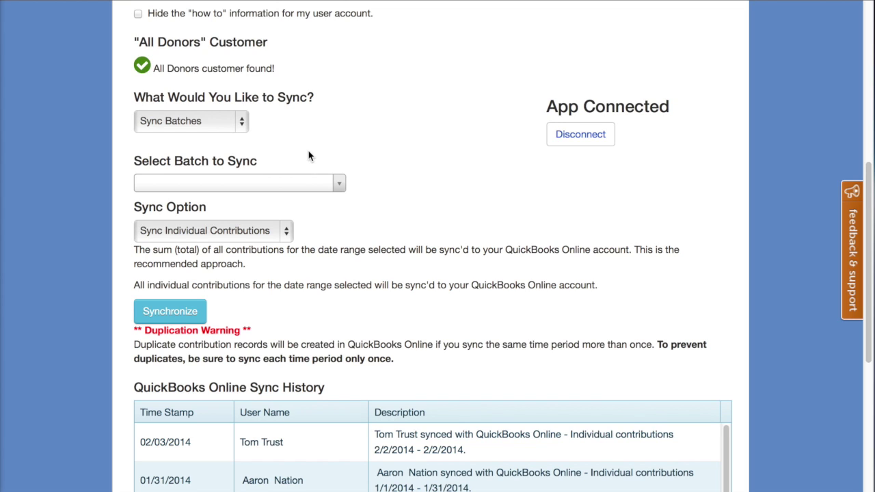
# - Keep 'What Would You Like to Sync?' on Sync Batches and list the available batches
pyautogui.click(237, 121)
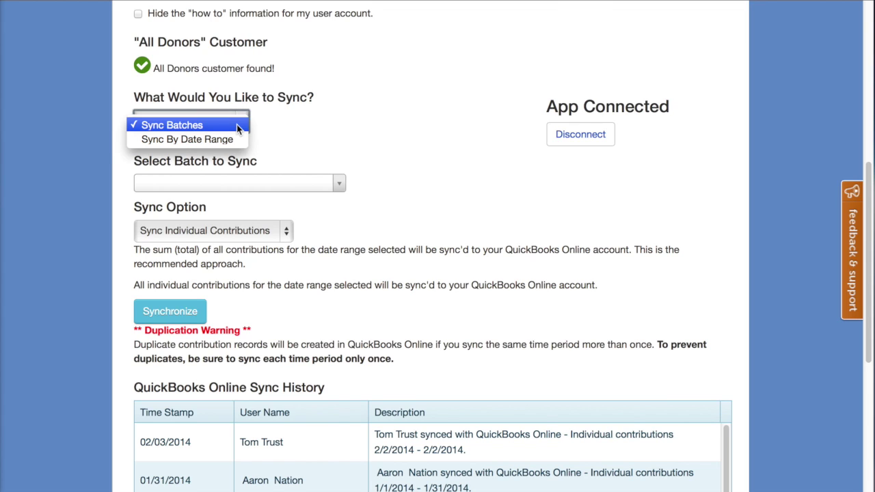
pyautogui.click(167, 125)
pyautogui.click(338, 186)
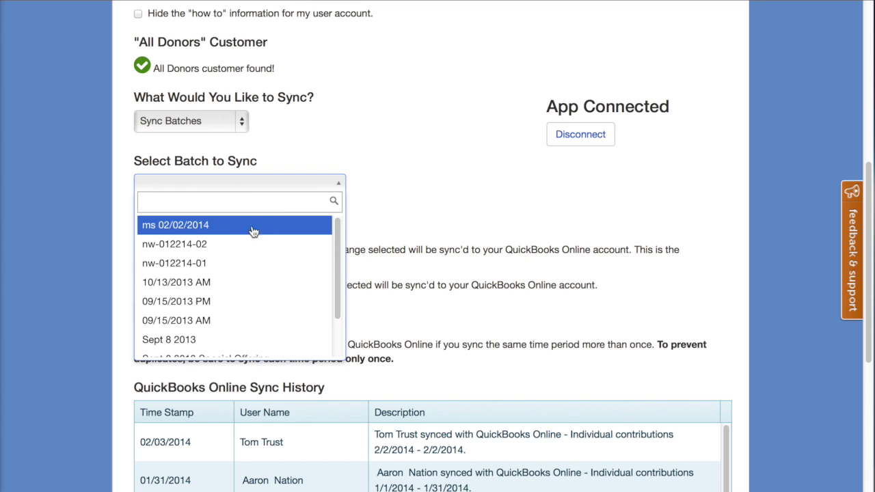
# - Choose batch ms 02/02/2014 and point out its Batch Total and Current Total columns
pyautogui.click(203, 229)
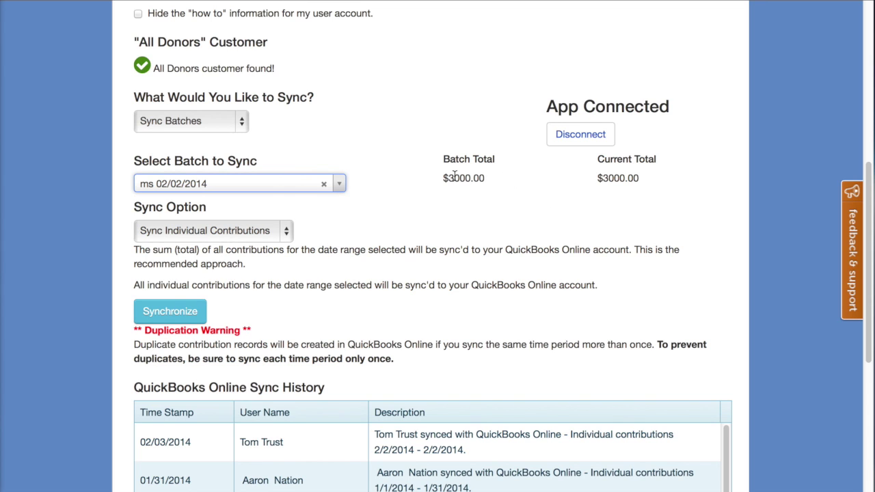
pyautogui.moveTo(443, 159); pyautogui.dragTo(485, 157)
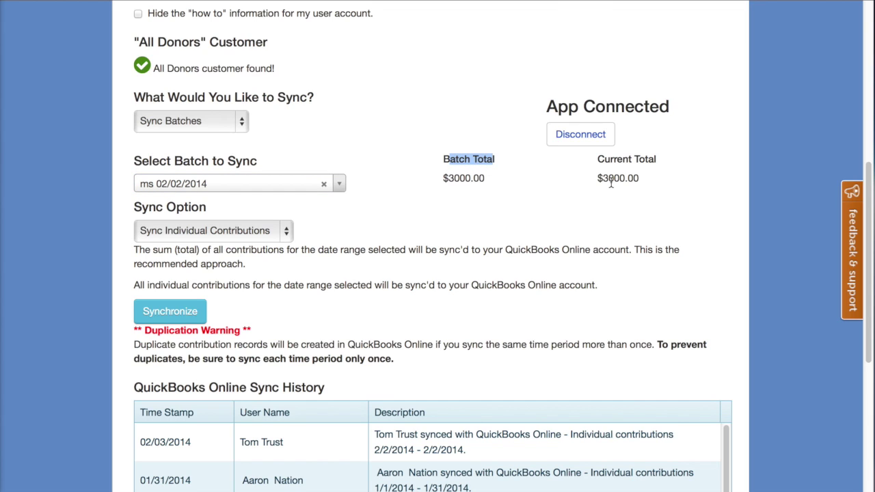
pyautogui.moveTo(597, 159); pyautogui.dragTo(655, 157)
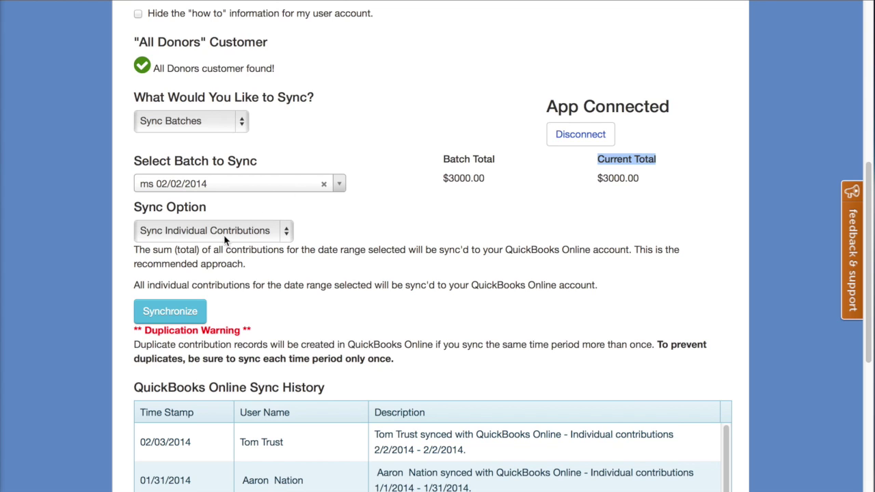
# - Set the Sync Option to Sync the Sum of Contributions, noting the $3000.00 batch total
pyautogui.click(265, 231)
pyautogui.click(267, 236)
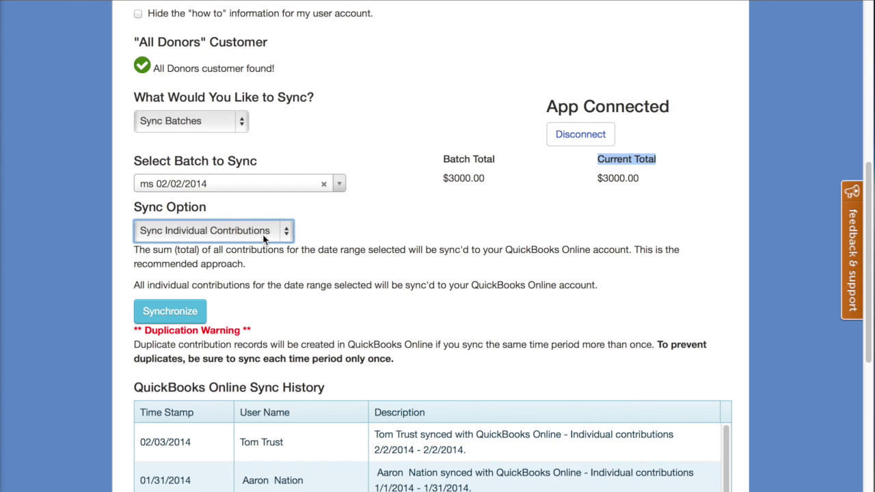
pyautogui.click(263, 234)
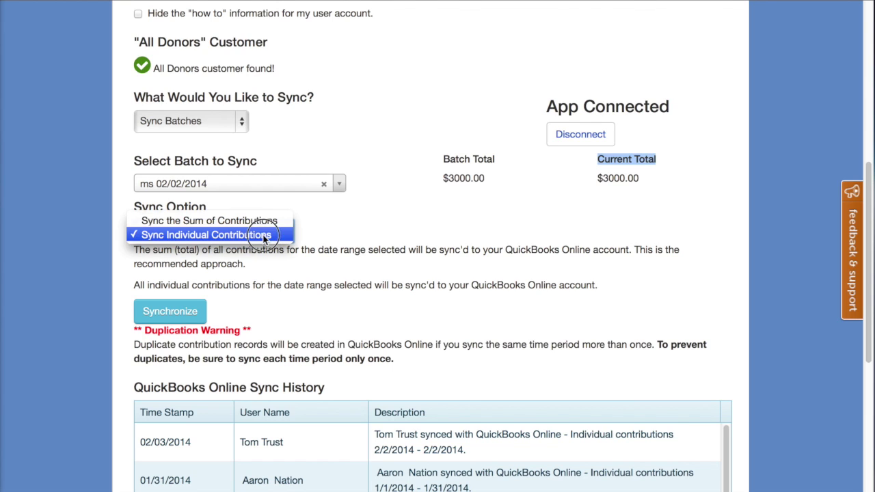
pyautogui.click(262, 222)
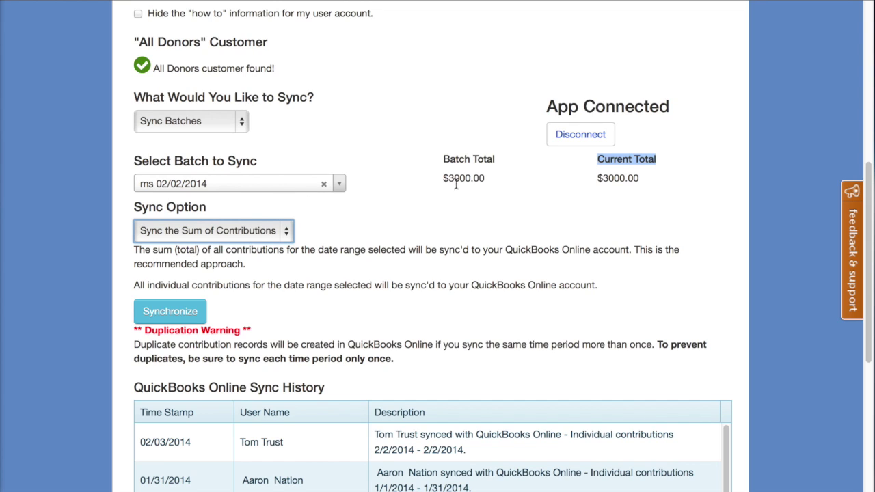
pyautogui.moveTo(443, 178); pyautogui.dragTo(485, 178)
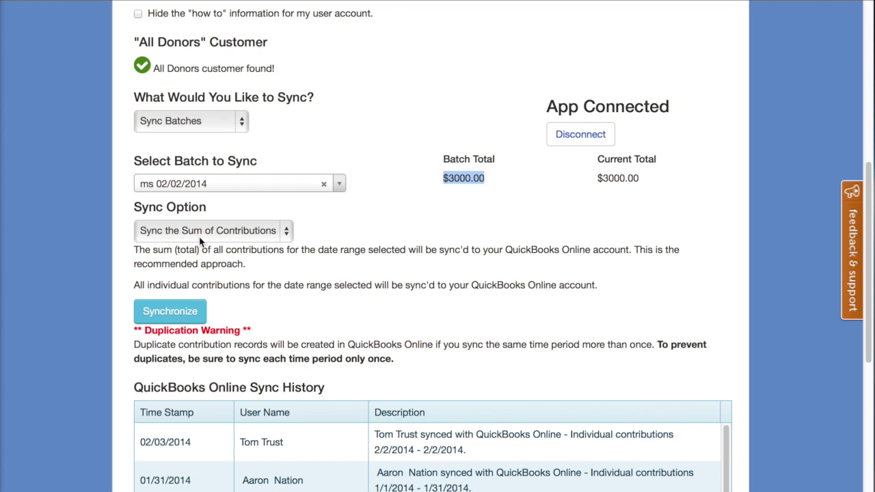
pyautogui.click(356, 237)
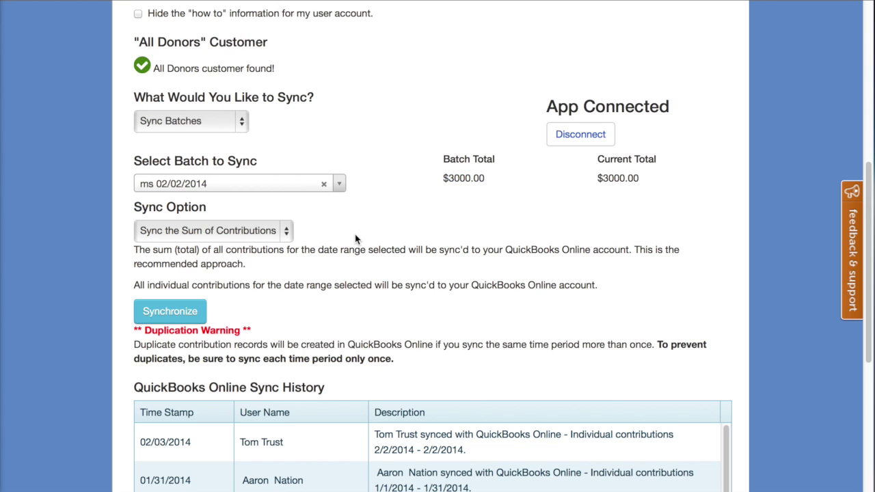
# - Switch to Sync By Date Range with the Month to date preset (Feb 1–Feb 4, 2014)
pyautogui.click(240, 121)
pyautogui.click(224, 140)
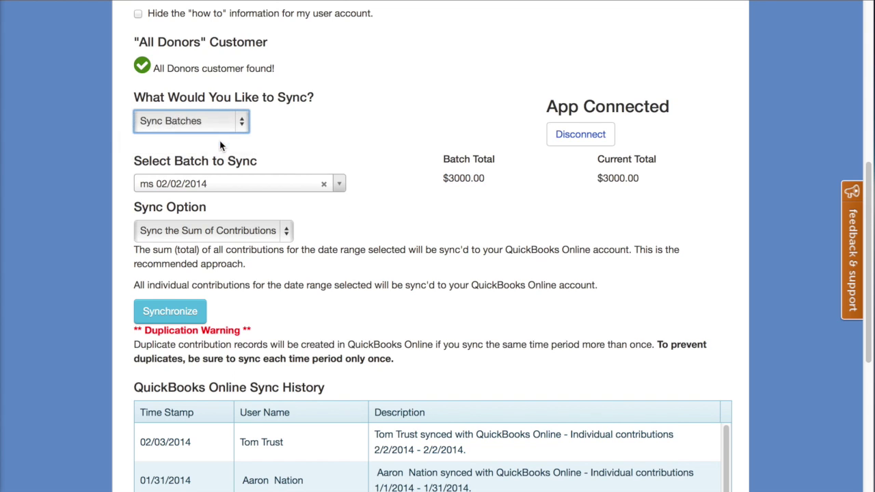
pyautogui.click(209, 188)
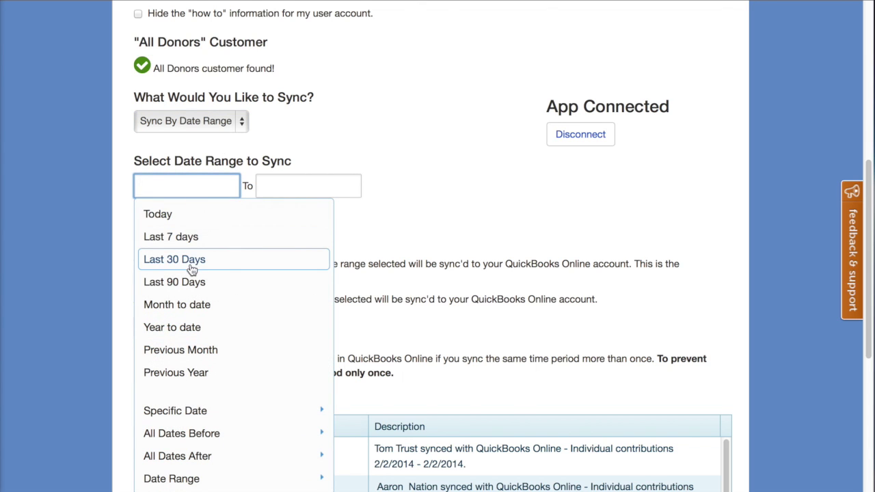
pyautogui.click(205, 303)
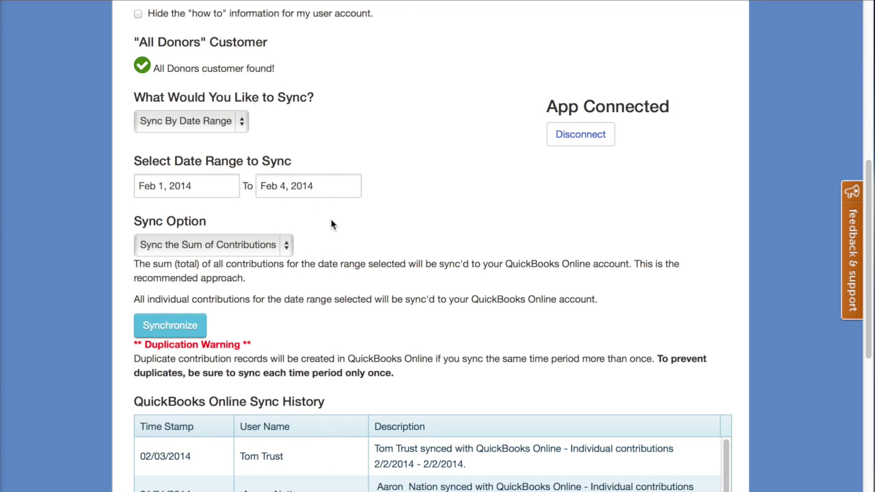
# - Set the Sync Option to Sync Individual Contributions
pyautogui.click(285, 248)
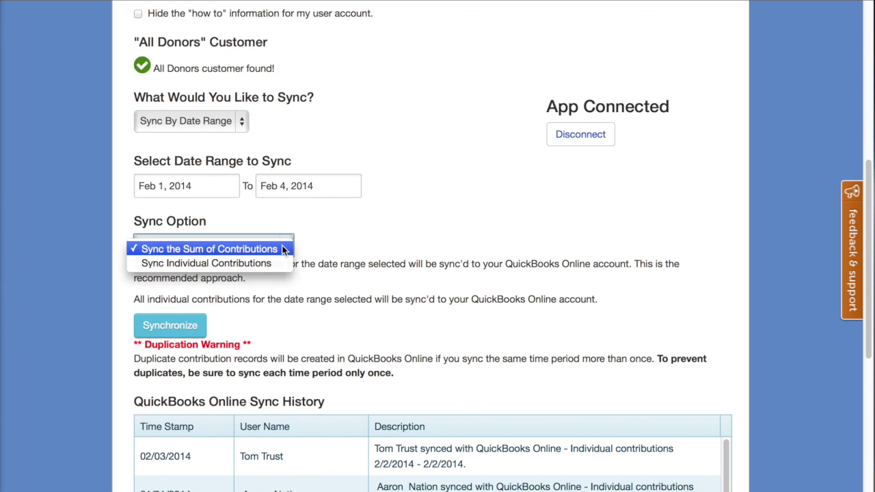
pyautogui.click(219, 265)
pyautogui.click(471, 298)
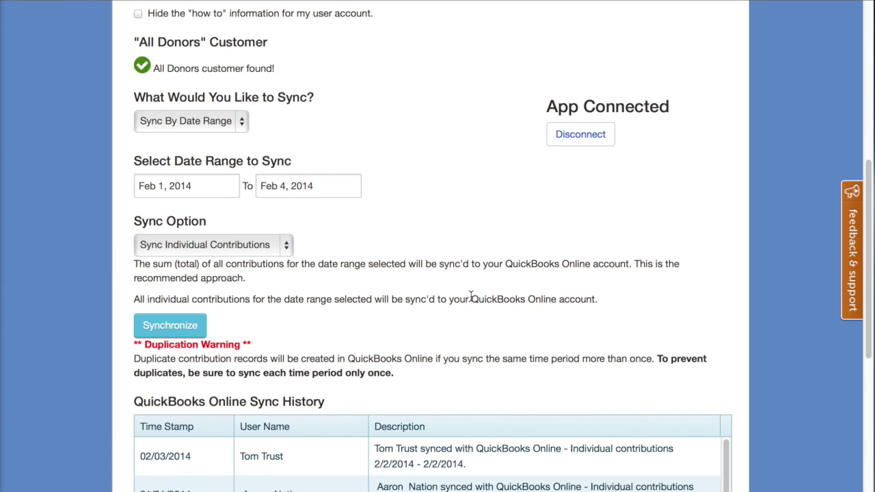
pyautogui.click(243, 123)
pyautogui.click(216, 110)
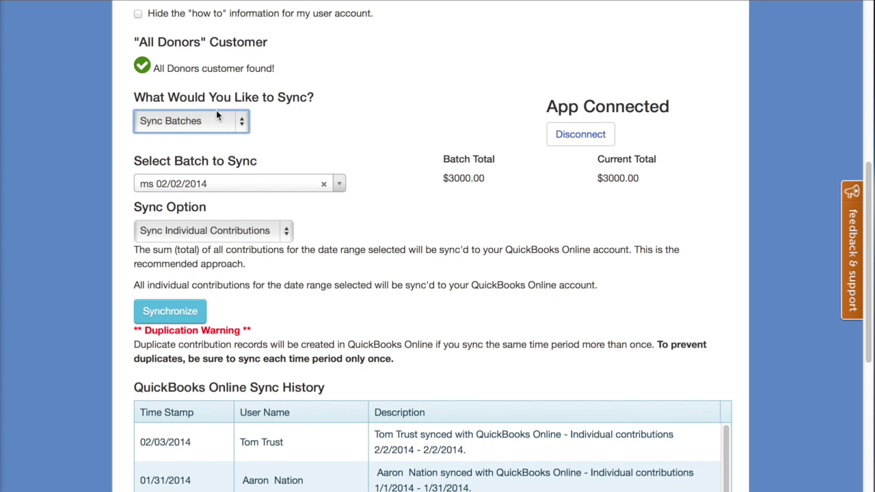
pyautogui.click(338, 185)
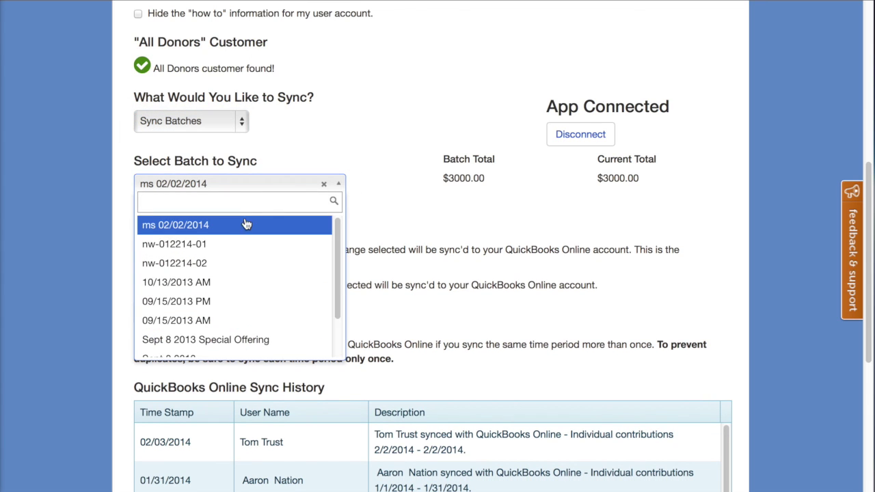
pyautogui.click(186, 226)
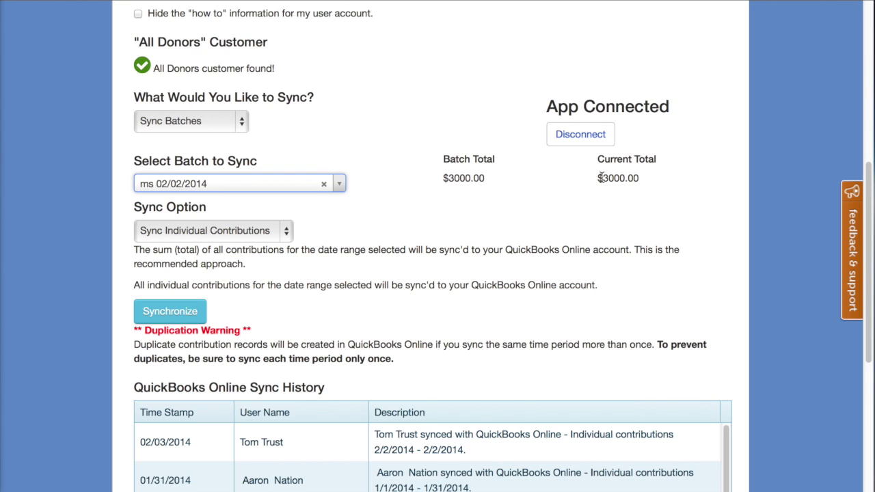
pyautogui.moveTo(599, 177); pyautogui.dragTo(642, 178)
pyautogui.click(418, 265)
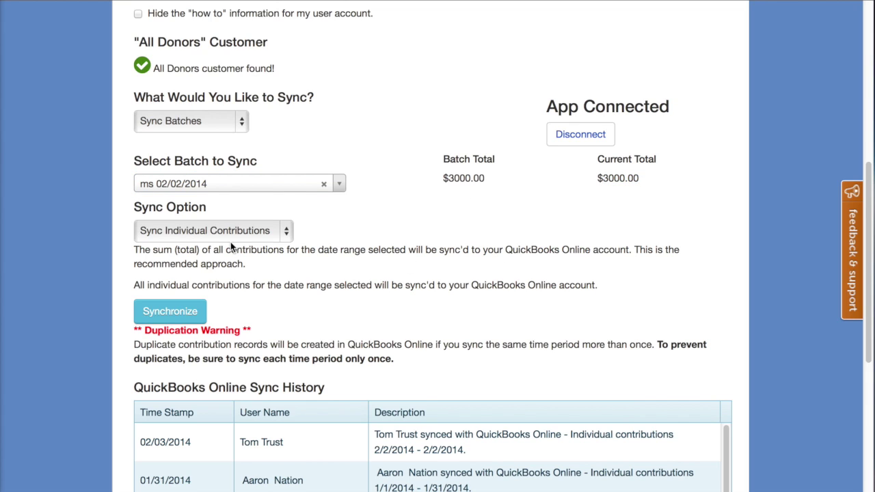
pyautogui.scroll(1, 356, 260)
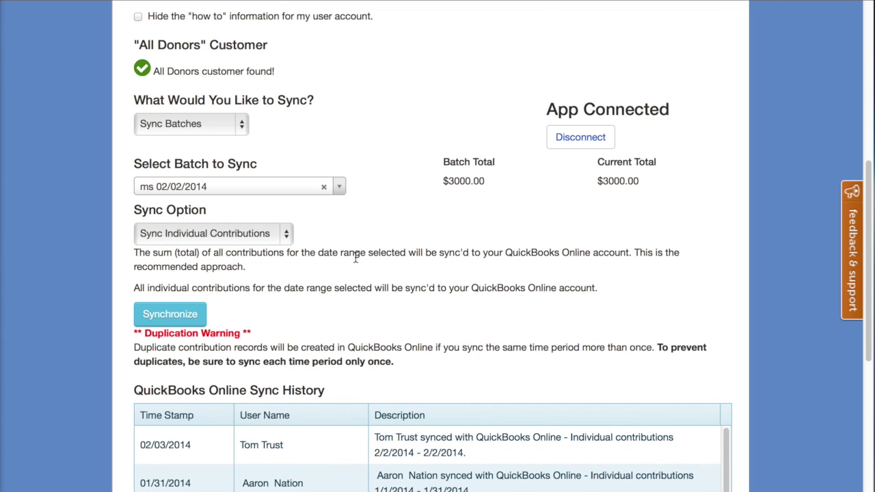
pyautogui.scroll(-1, 355, 260)
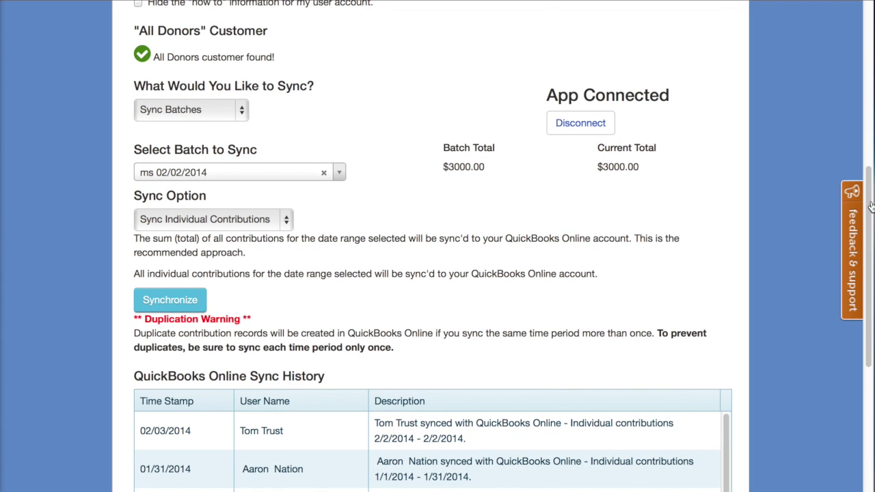
pyautogui.scroll(-5, 608, 253)
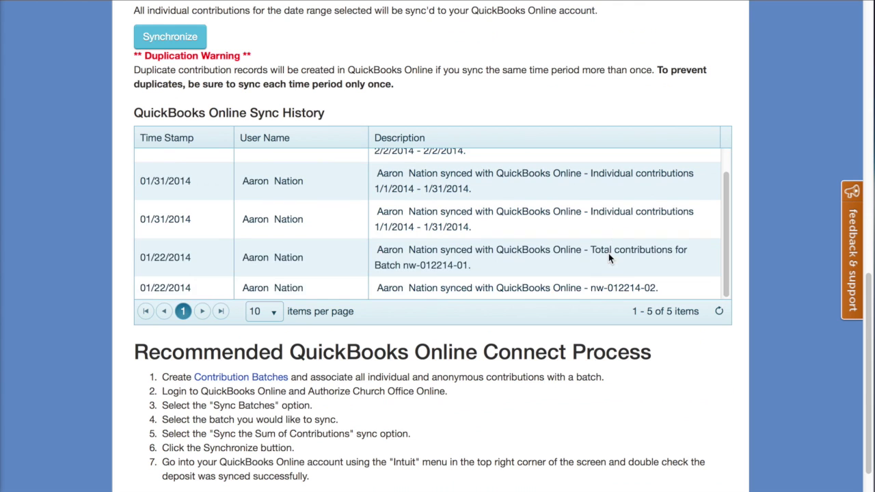
pyautogui.scroll(1, 608, 253)
pyautogui.scroll(2, 513, 111)
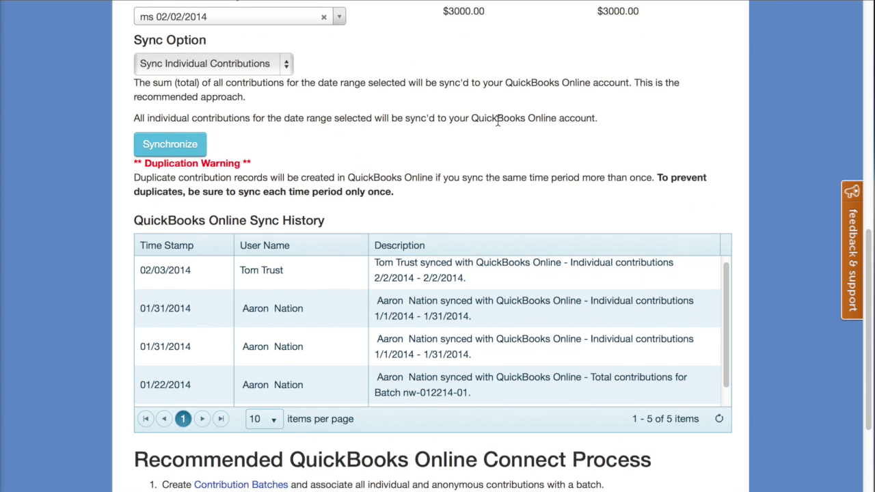
pyautogui.scroll(1, 498, 119)
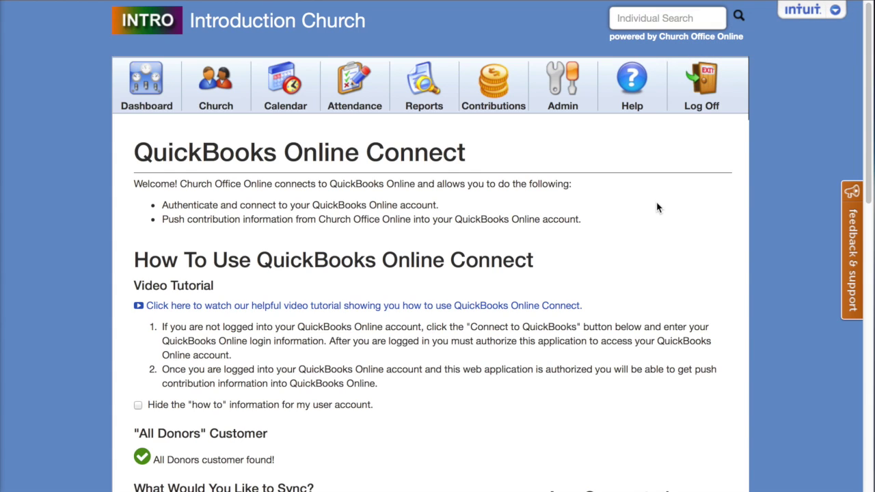
# - Open QuickBooks Online from the Intuit My Apps list at the top right
pyautogui.click(835, 11)
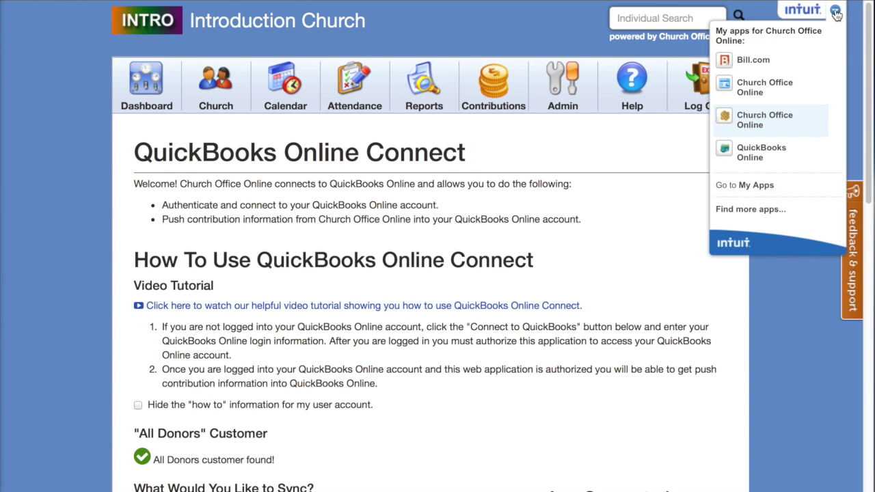
pyautogui.click(756, 158)
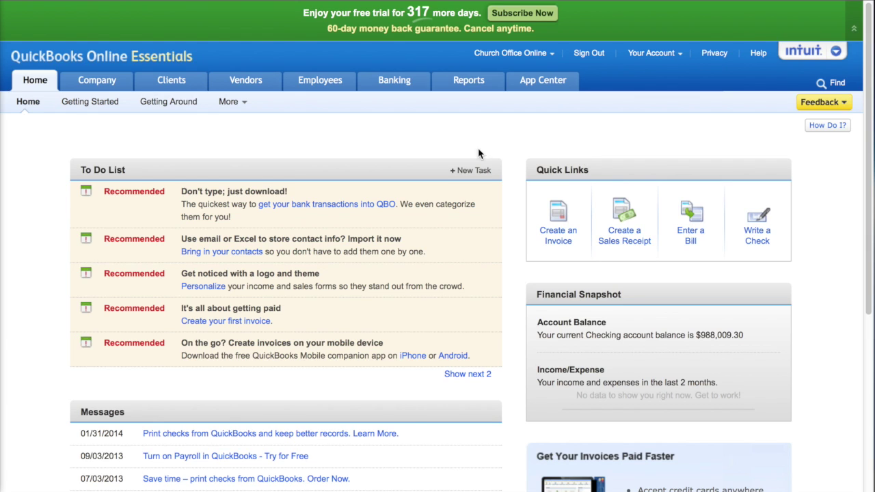
# - Open the Banking Deposits page showing the two All Donors payments, 2000.00 and 1000.00
pyautogui.moveTo(395, 86)
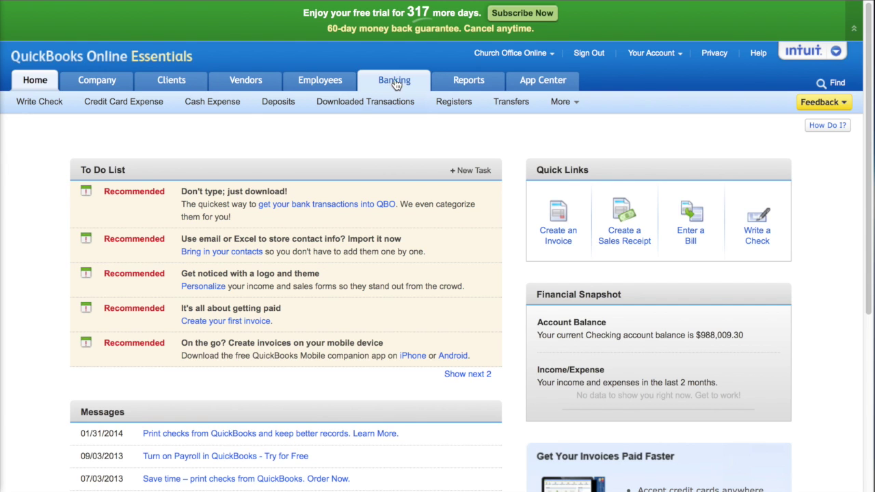
pyautogui.click(279, 104)
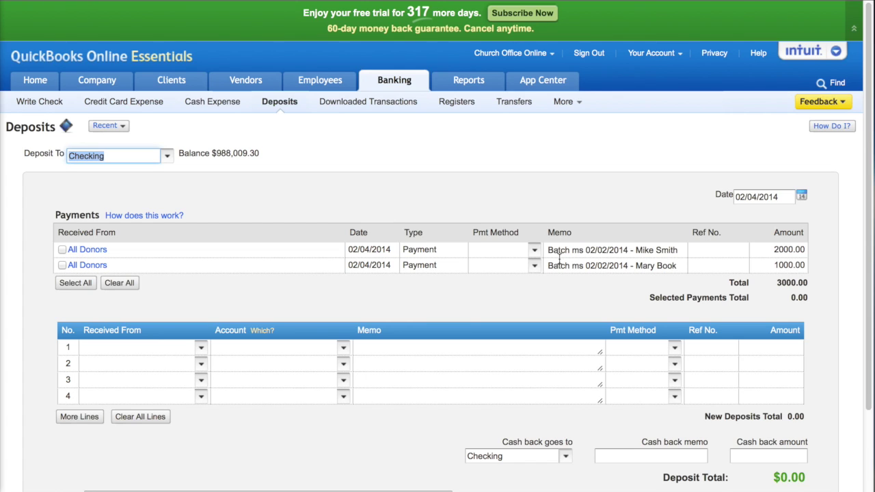
pyautogui.moveTo(549, 251); pyautogui.dragTo(679, 250)
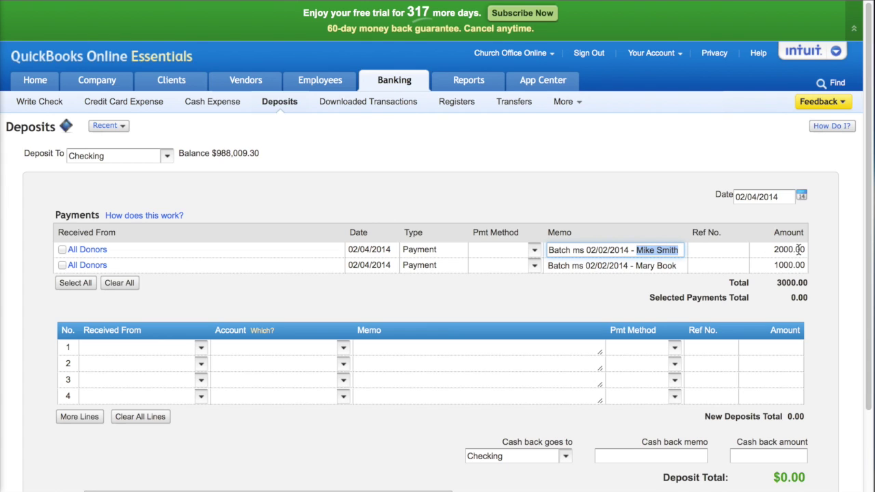
pyautogui.moveTo(550, 266); pyautogui.dragTo(615, 266)
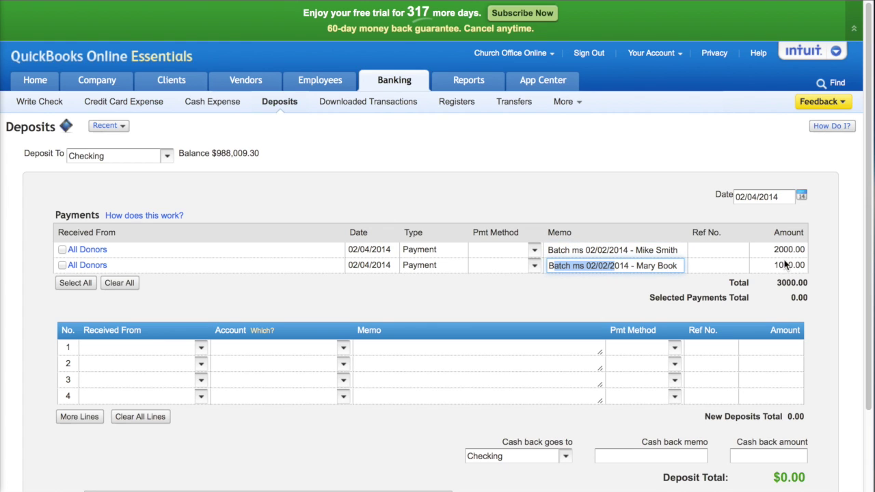
pyautogui.click(791, 291)
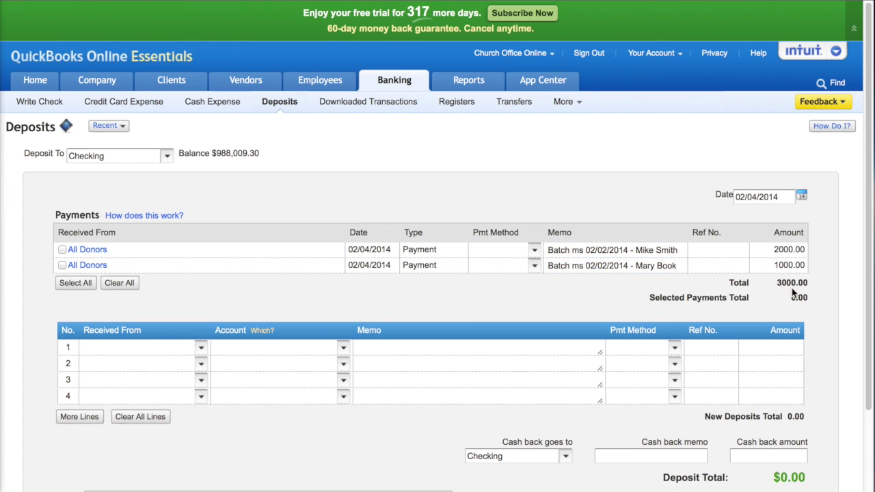